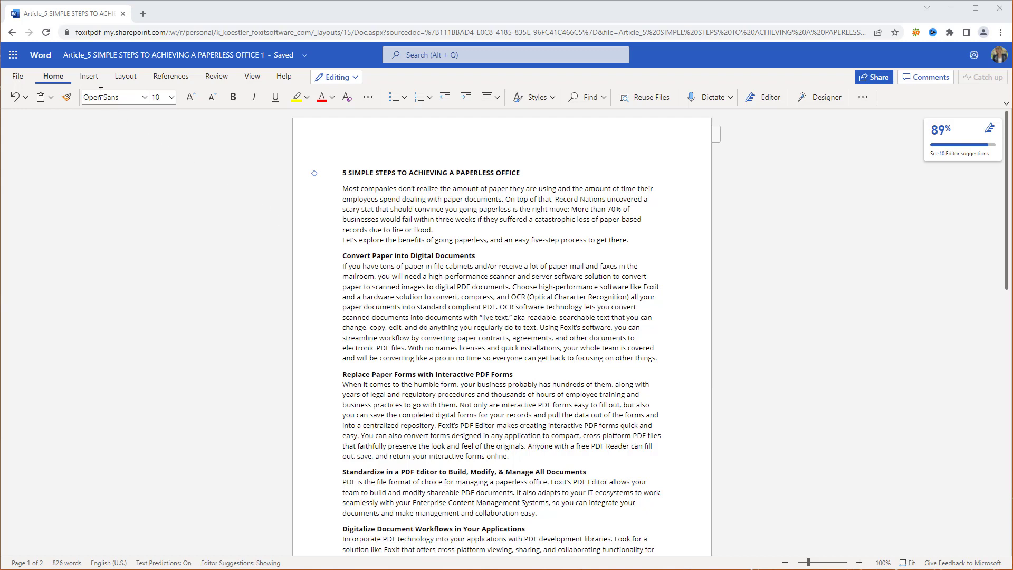
Step: Find the Foxit PDF Editor add-in in the Office store, add it, and accept its licence terms
{"action": "left_click", "coordinate": [88, 77]}
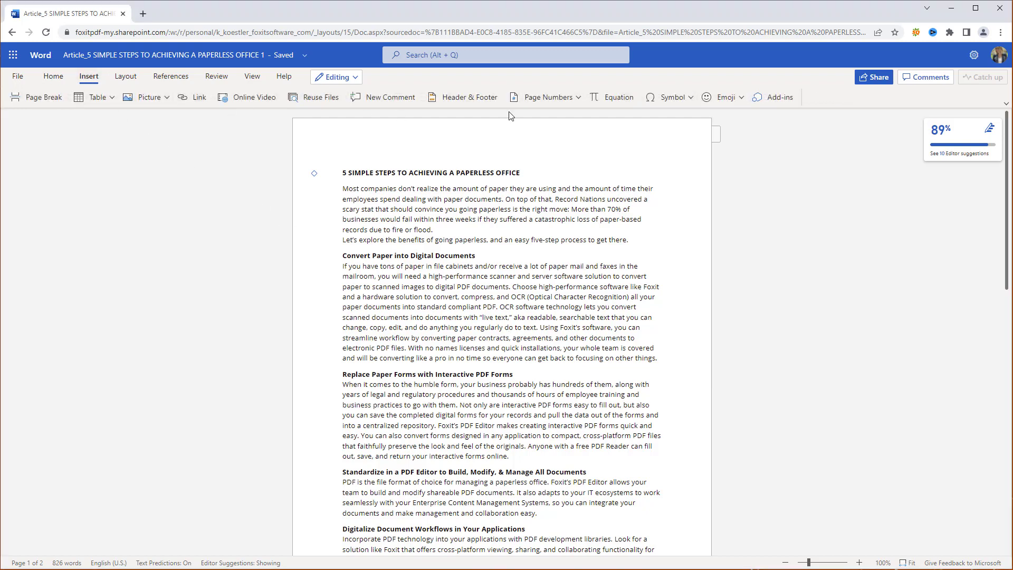
{"action": "left_click", "coordinate": [767, 99]}
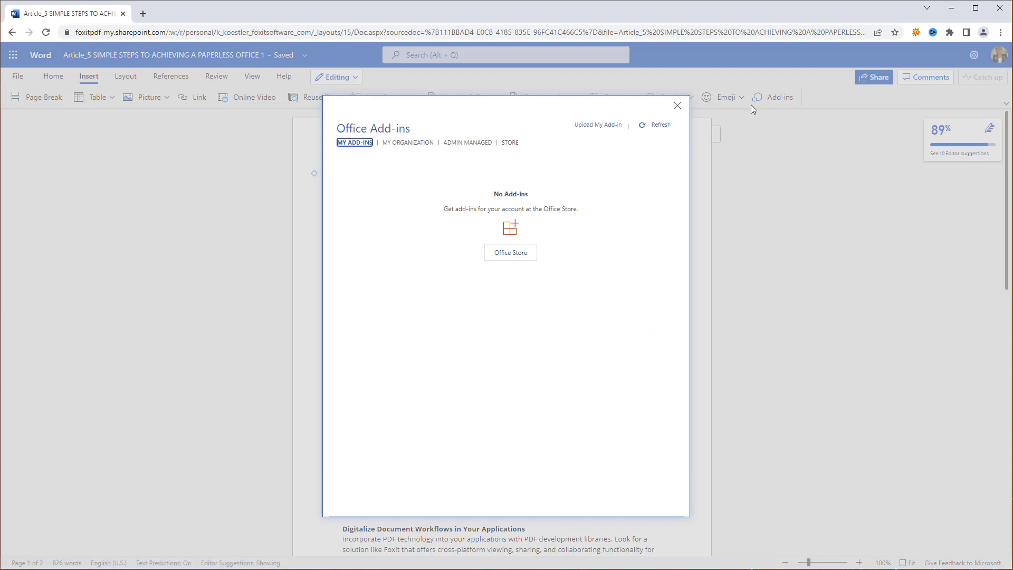
{"action": "left_click", "coordinate": [510, 143]}
{"action": "type", "text": "Foxit PDF Editor for Microsoft Word, Excel, and PowerPoint"}
{"action": "left_click", "coordinate": [417, 196]}
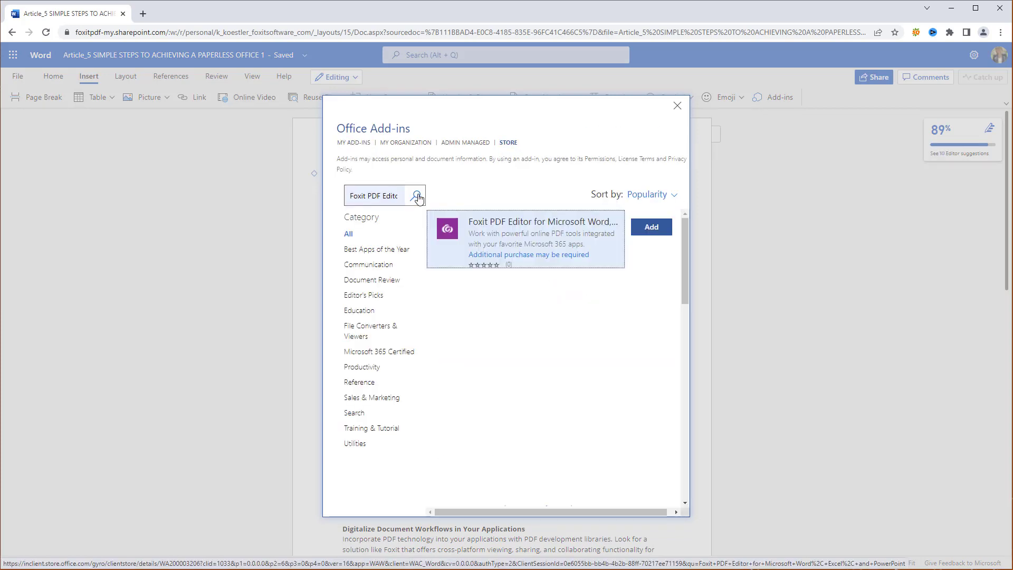
{"action": "left_click", "coordinate": [649, 227]}
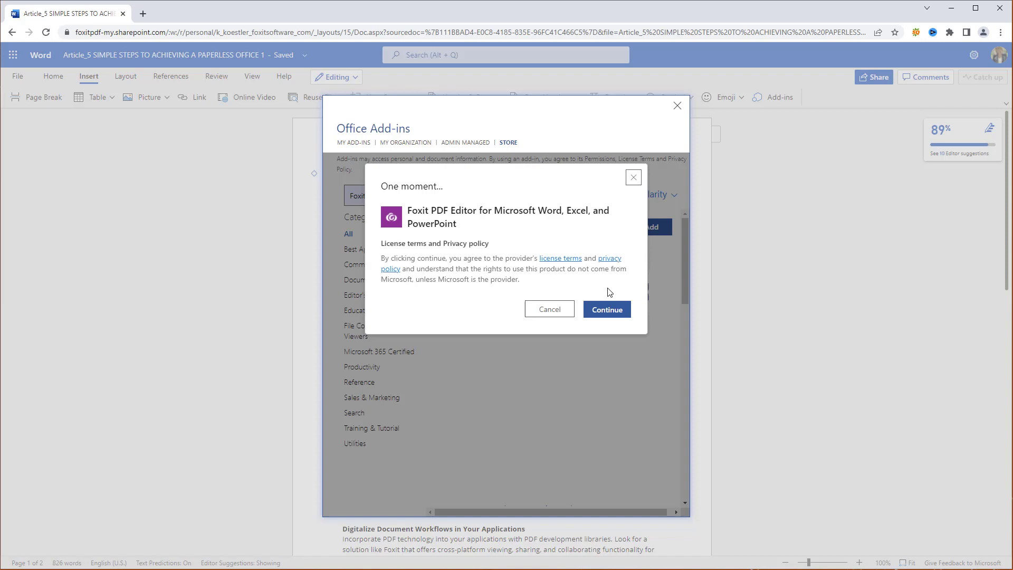
{"action": "left_click", "coordinate": [607, 314]}
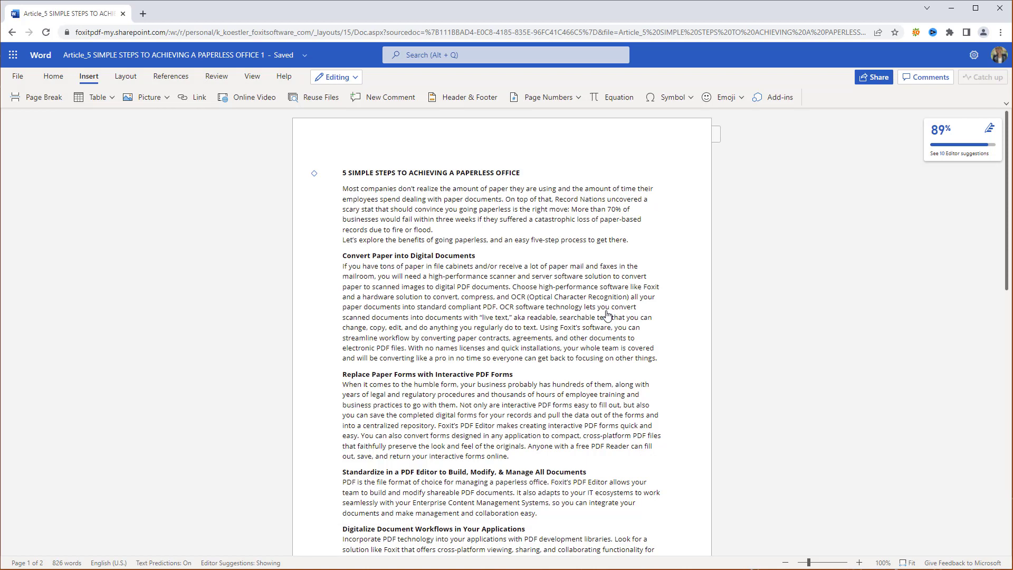
Step: Open the Foxit PDF Editor pane from the Home ribbon's overflow menu
{"action": "left_click", "coordinate": [60, 77]}
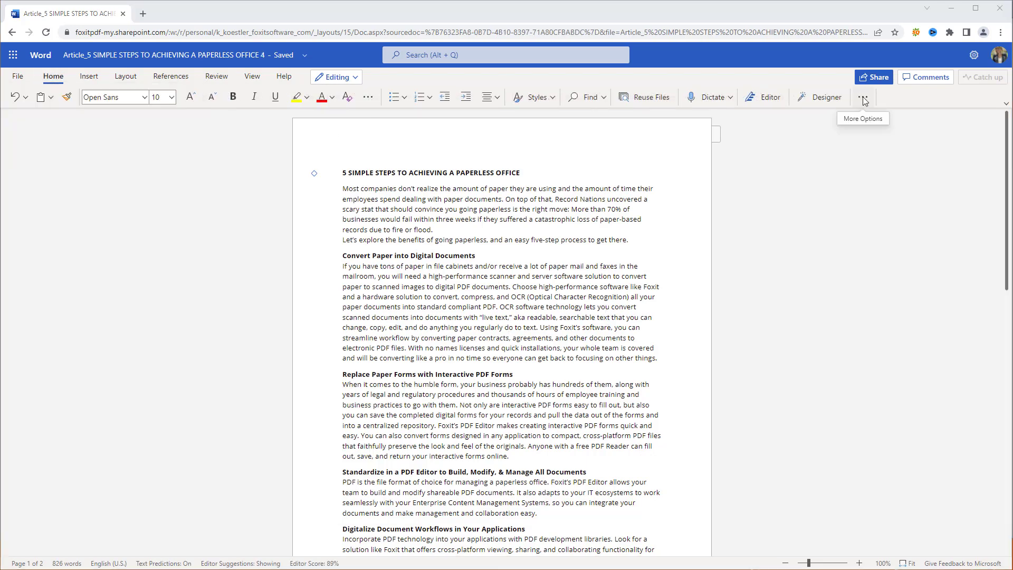
{"action": "left_click", "coordinate": [864, 98]}
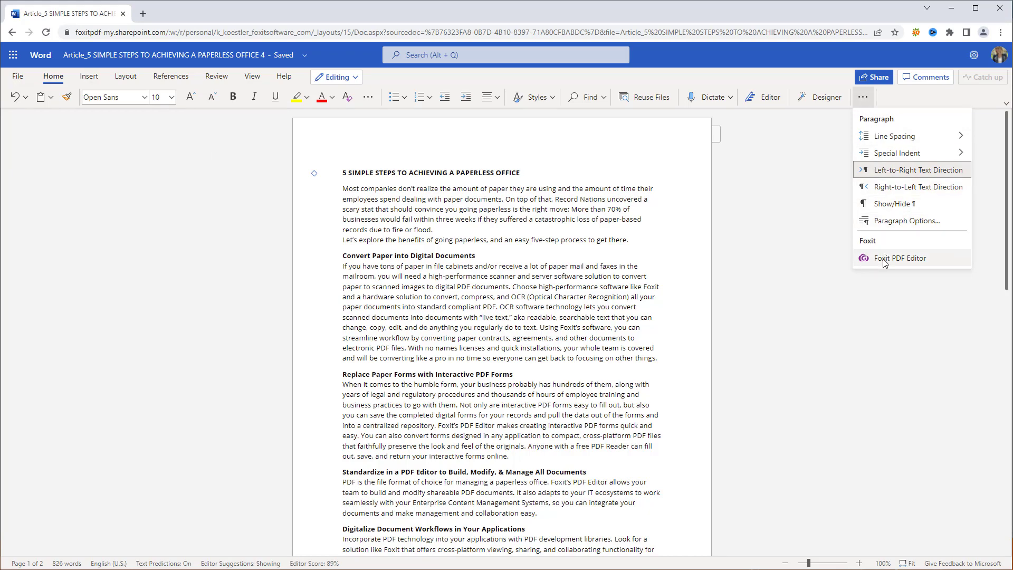
{"action": "left_click", "coordinate": [885, 260]}
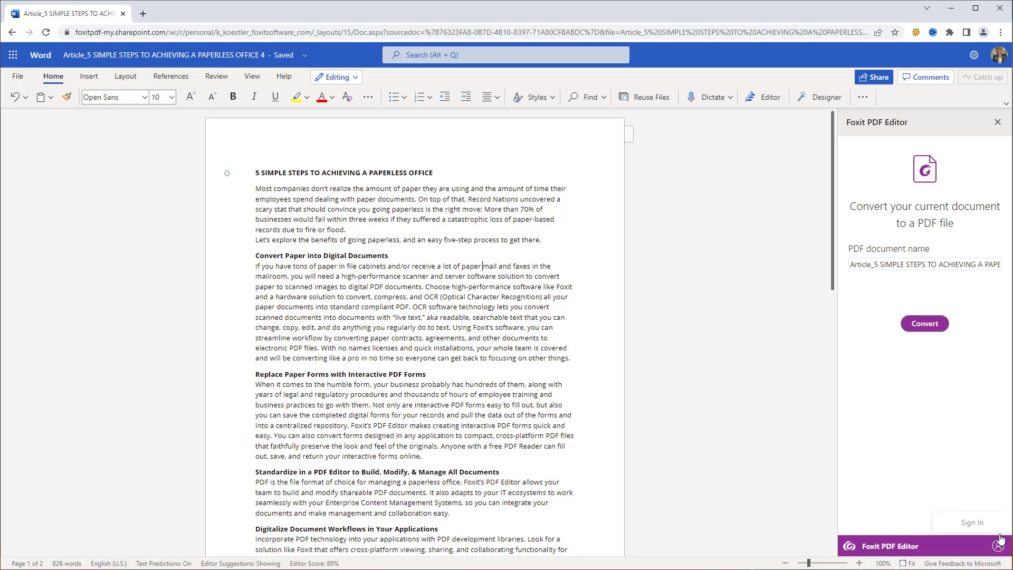
Step: Sign in to the Foxit account, allowing the sign-in popup and entering the account e-mail
{"action": "left_click", "coordinate": [997, 526]}
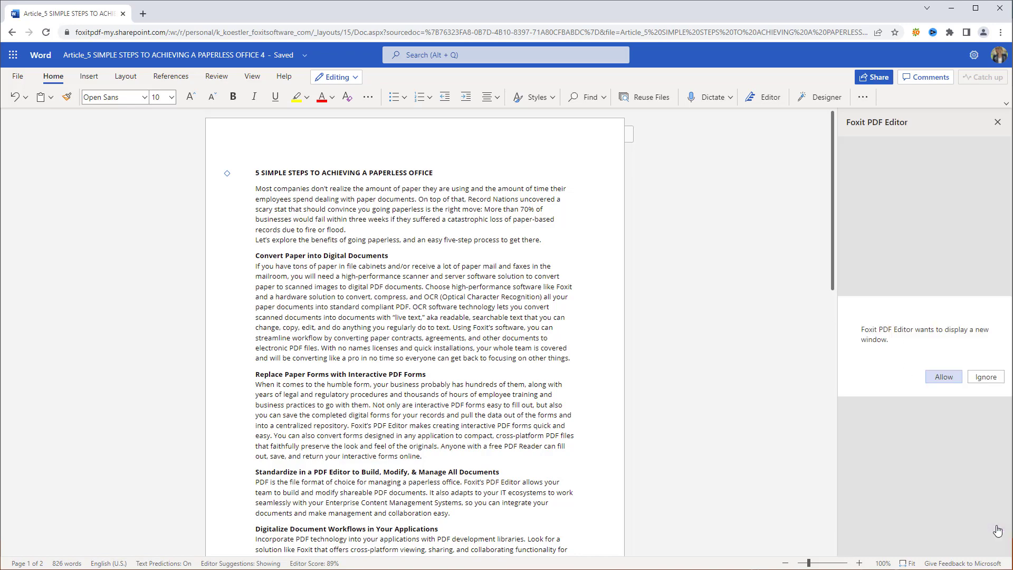
{"action": "left_click", "coordinate": [942, 377]}
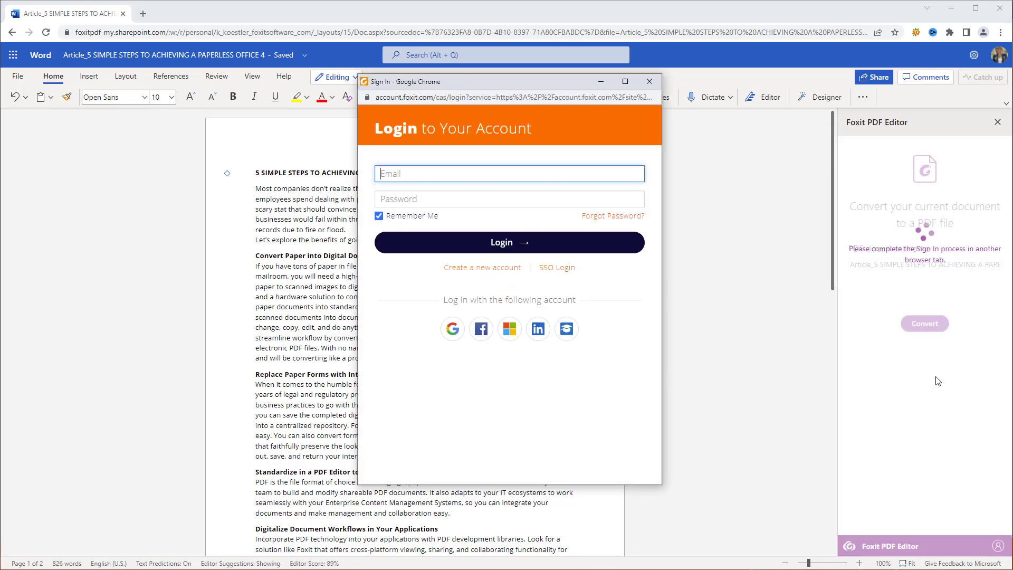
{"action": "left_click", "coordinate": [629, 248]}
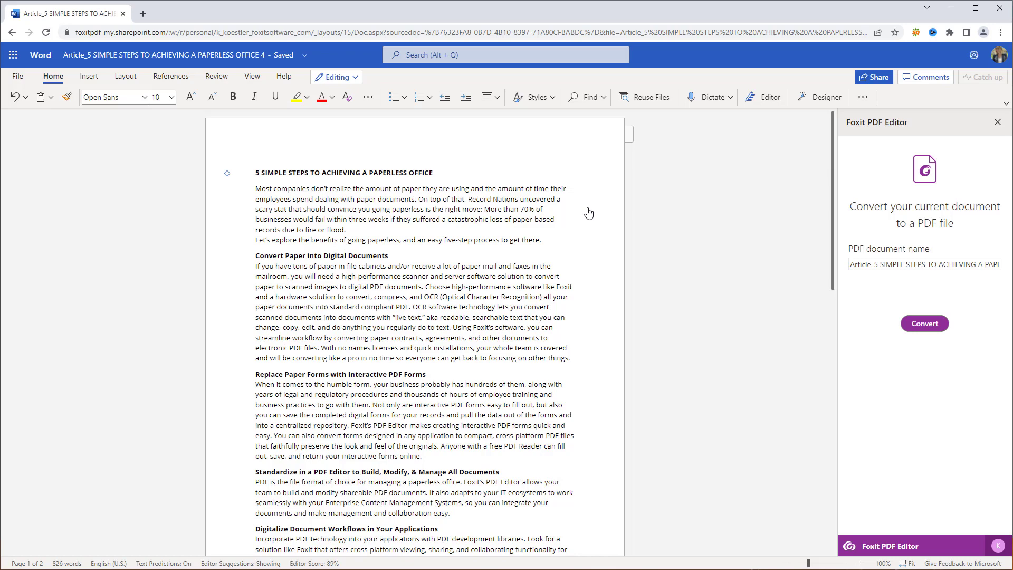
Step: Convert the article to PDF and send it to OneDrive, allowing the sign-in popup
{"action": "left_click", "coordinate": [924, 324]}
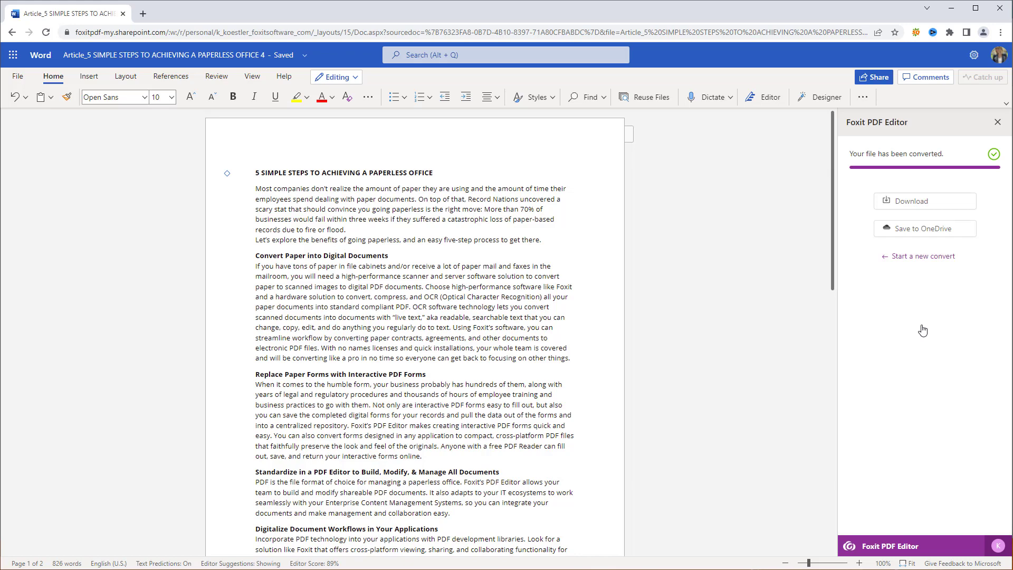
{"action": "left_click", "coordinate": [914, 239]}
{"action": "left_click", "coordinate": [940, 378]}
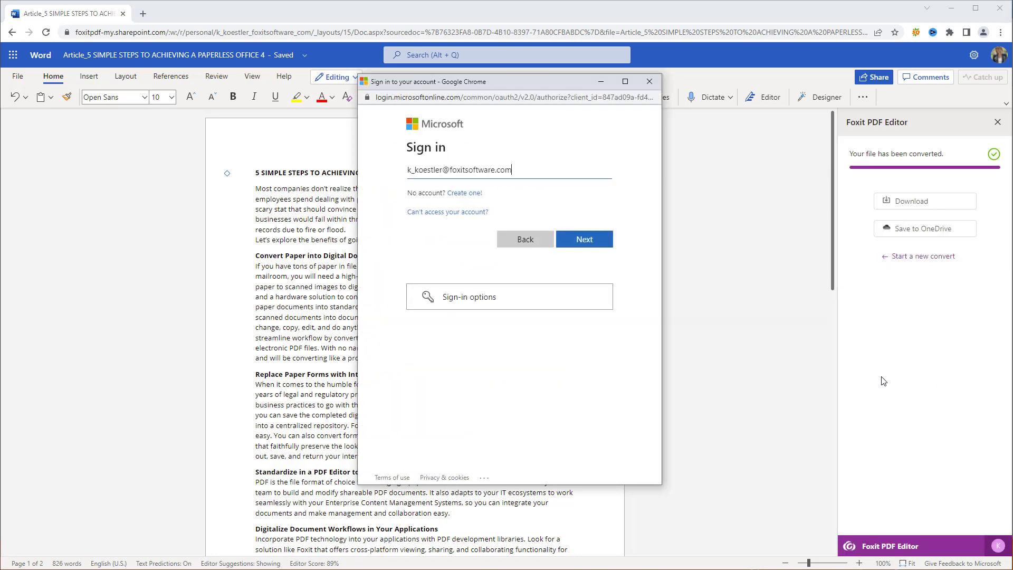
Step: Sign in with the Microsoft account password to authorise the OneDrive save
{"action": "left_click", "coordinate": [592, 248]}
{"action": "type", "text": "•"}
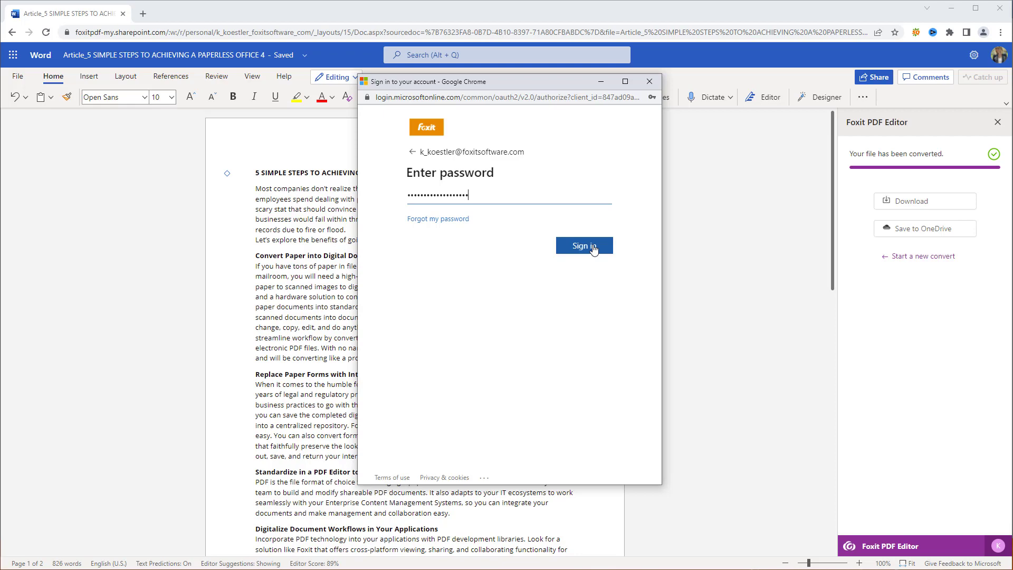
{"action": "left_click", "coordinate": [584, 245]}
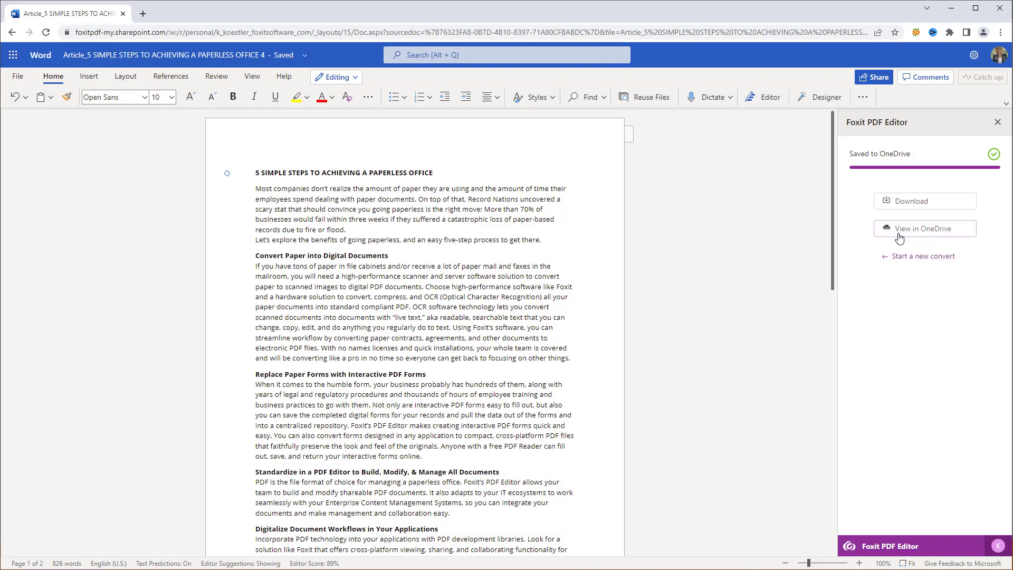
Step: Open the saved article PDF from OneDrive and scroll through its two pages
{"action": "left_click", "coordinate": [898, 232]}
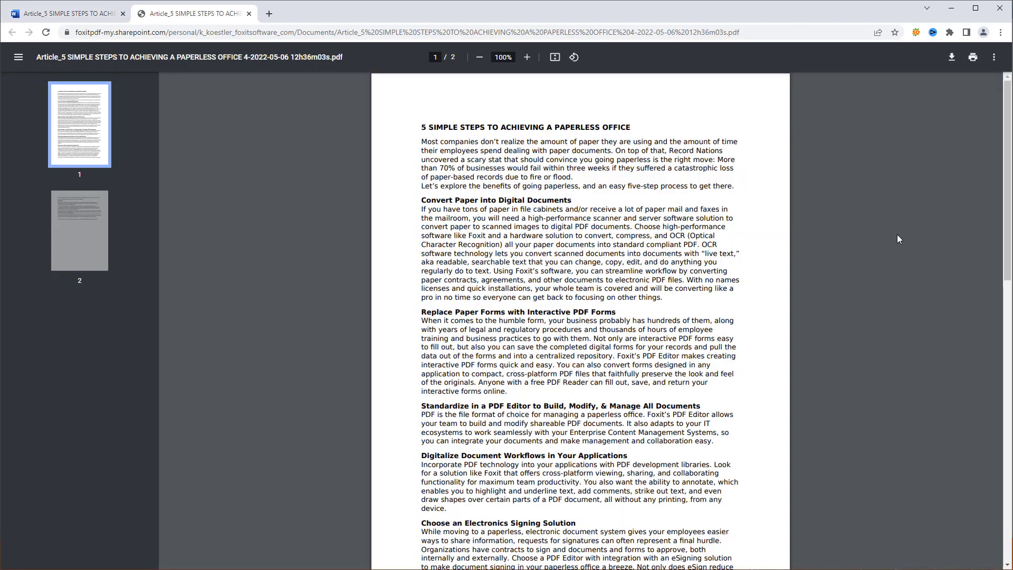
{"action": "scroll", "coordinate": [896, 240], "scroll_direction": "down", "scroll_amount": 8}
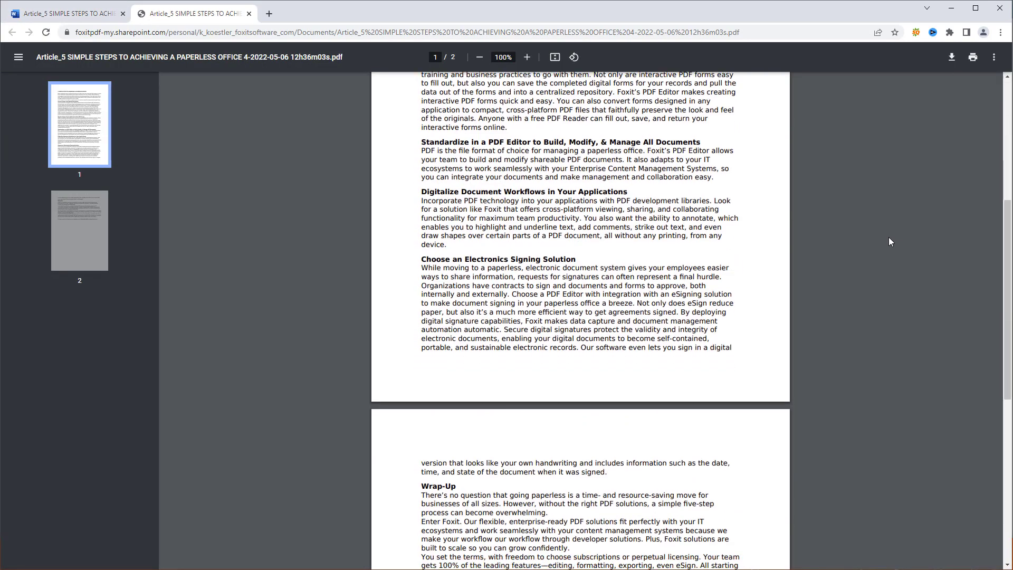
{"action": "scroll", "coordinate": [888, 237], "scroll_direction": "down", "scroll_amount": 2}
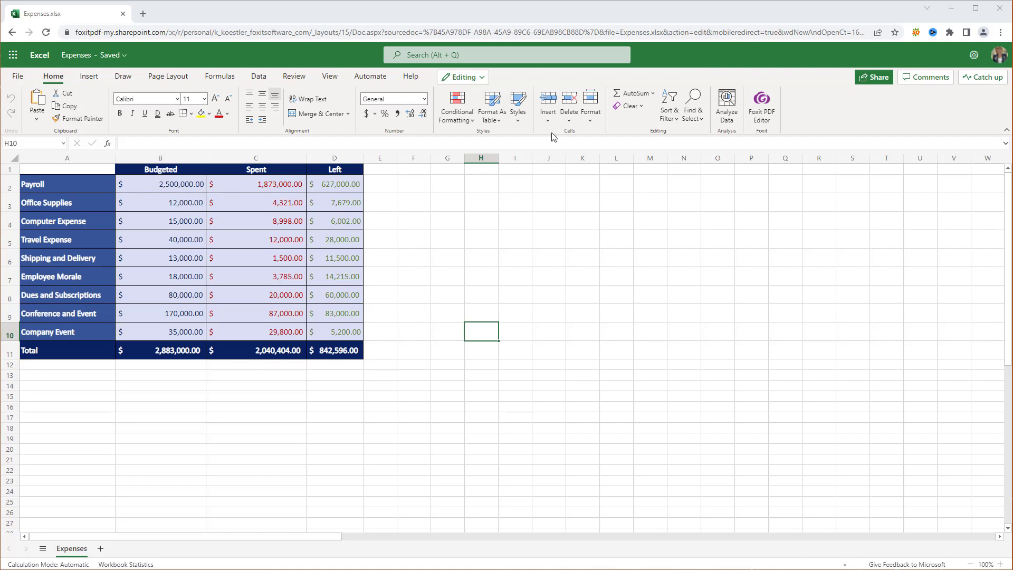
Step: Convert the Expenses workbook to PDF with Foxit, download it, and open it in the system viewer
{"action": "left_click", "coordinate": [762, 108]}
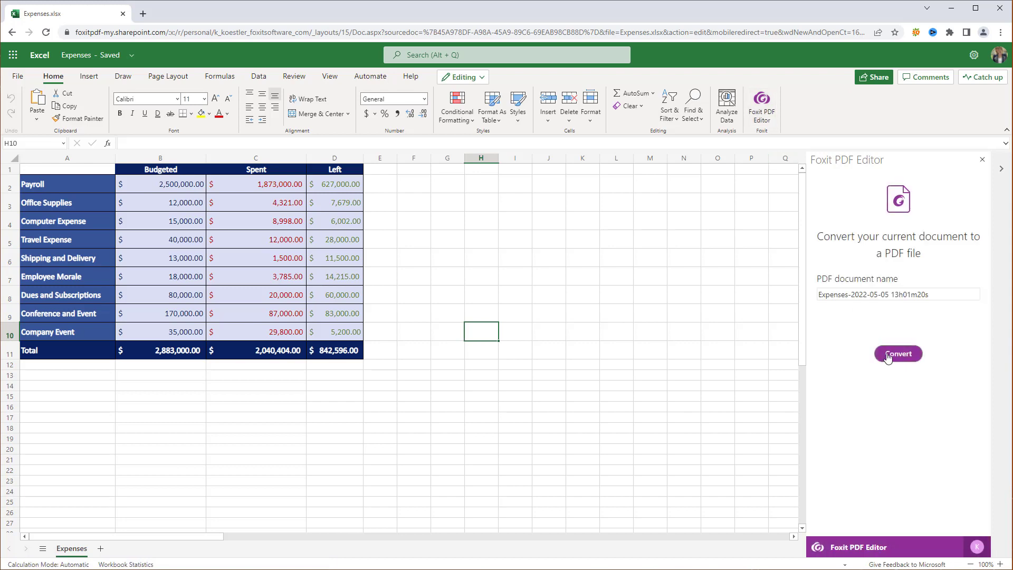
{"action": "left_click", "coordinate": [888, 356]}
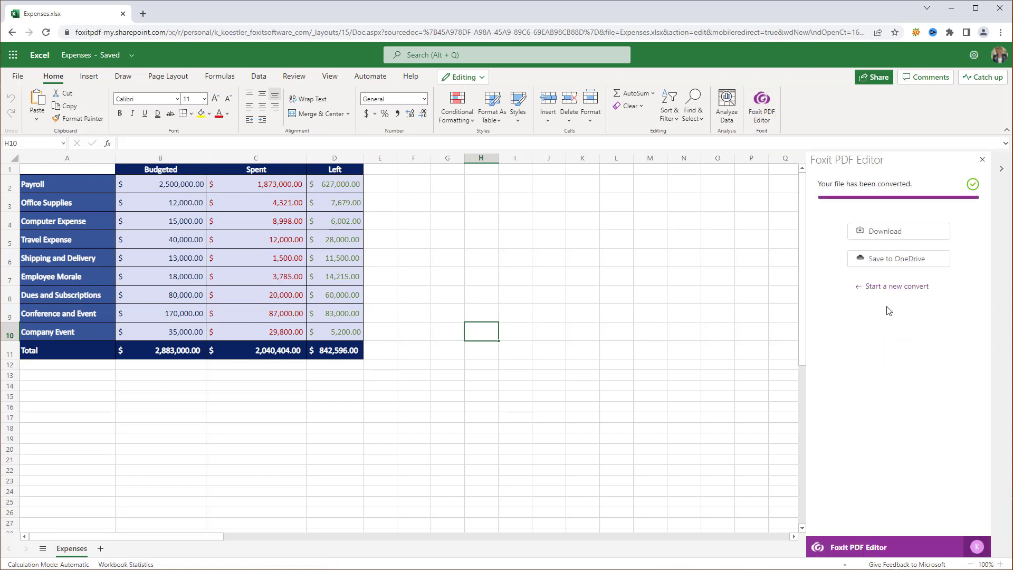
{"action": "left_click", "coordinate": [904, 237]}
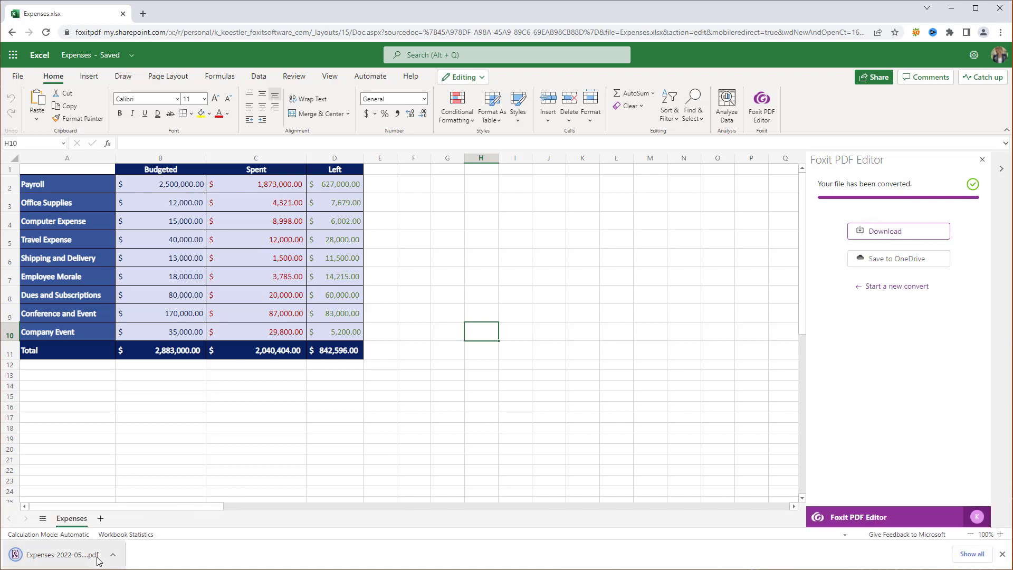
{"action": "right_click", "coordinate": [97, 560]}
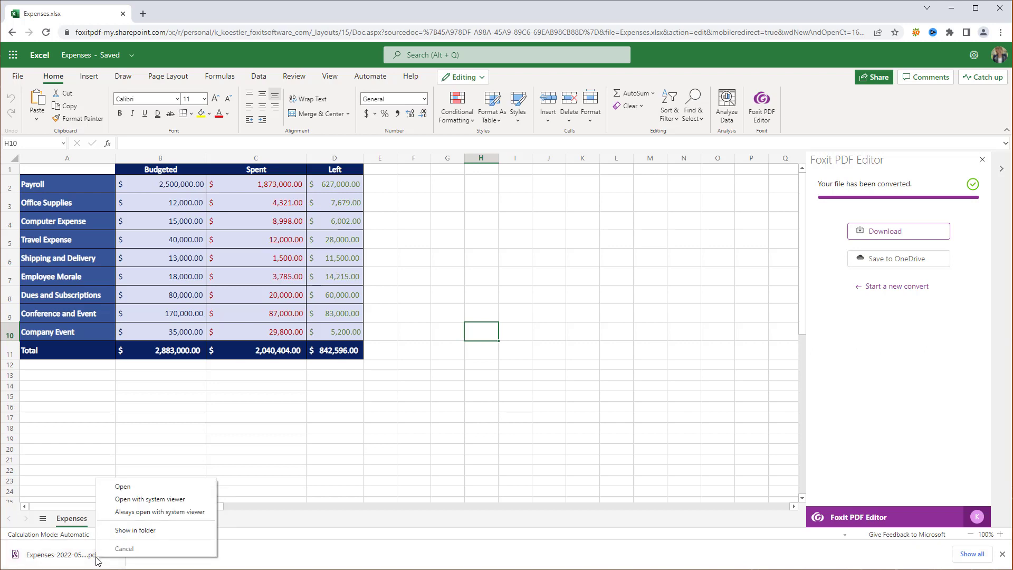
{"action": "left_click", "coordinate": [125, 500]}
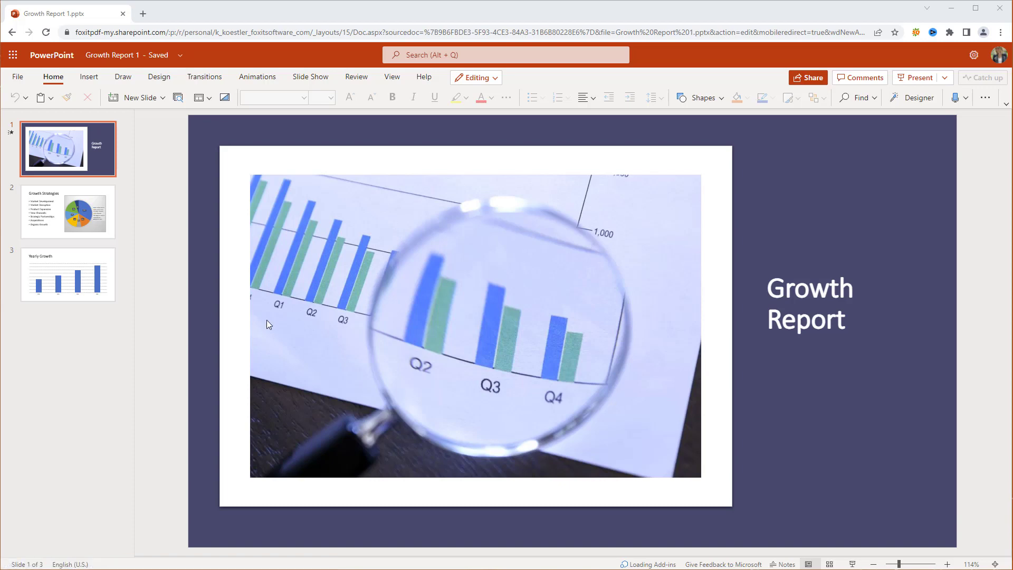
Step: Convert Growth Report 1 to PDF in the Foxit pane, save it to OneDrive, and view it there
{"action": "left_click", "coordinate": [985, 98]}
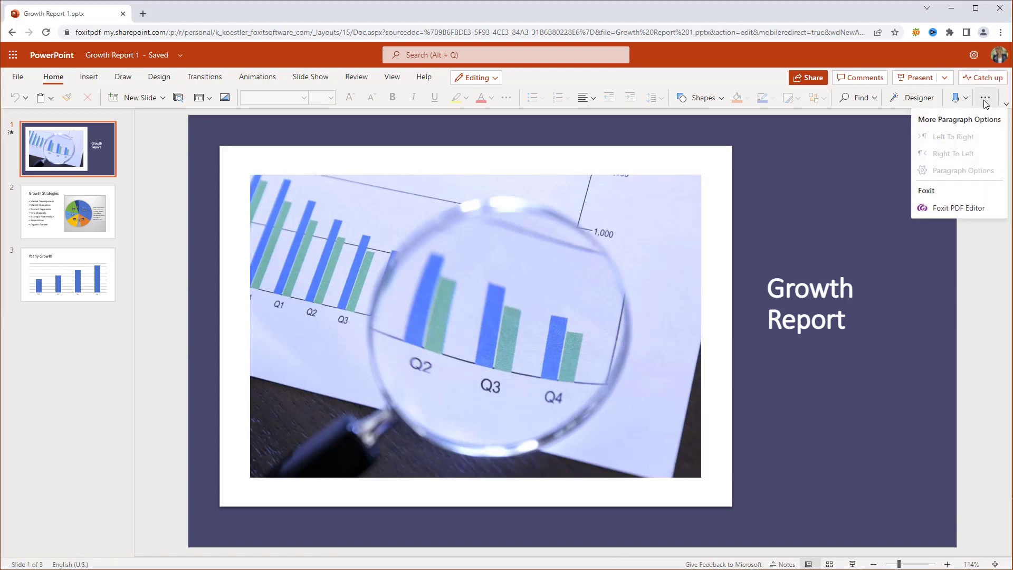
{"action": "left_click", "coordinate": [954, 209]}
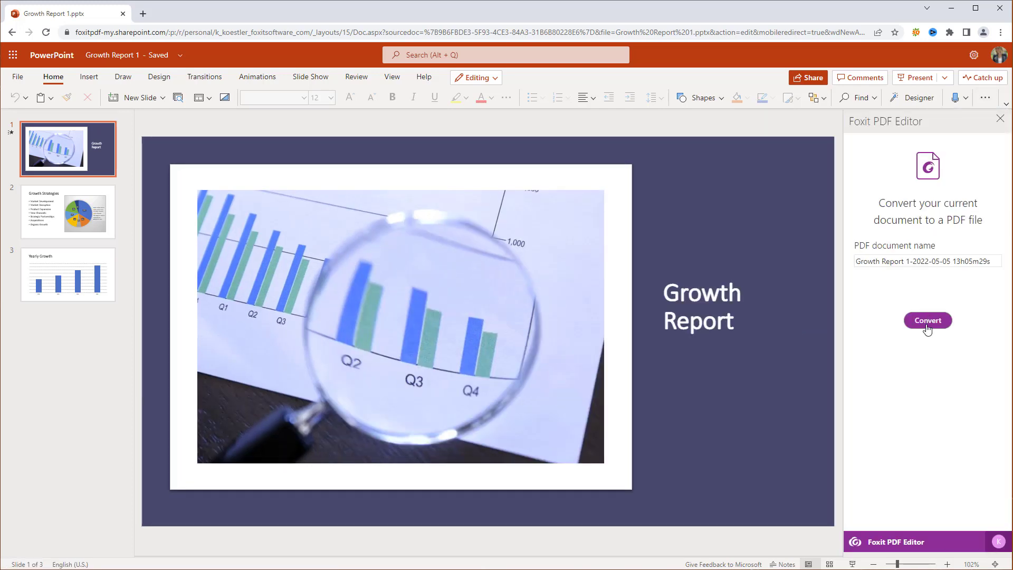
{"action": "left_click", "coordinate": [927, 322]}
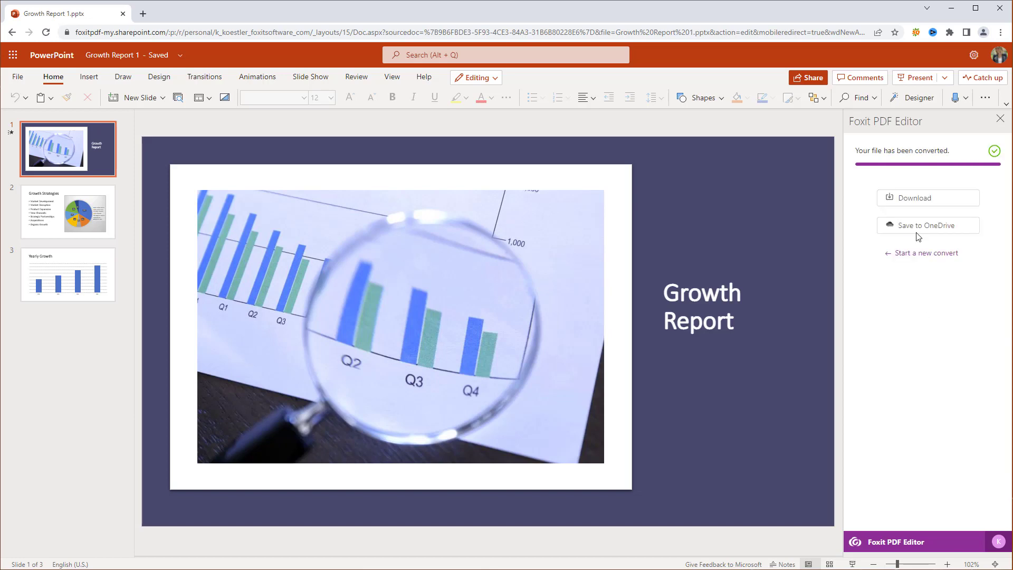
{"action": "left_click", "coordinate": [918, 227]}
{"action": "left_click", "coordinate": [917, 229]}
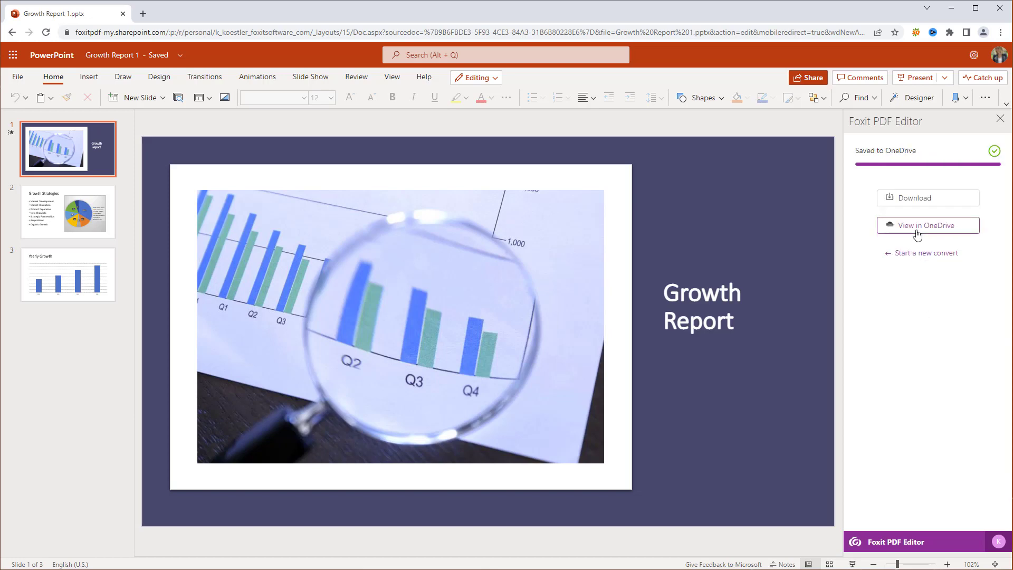